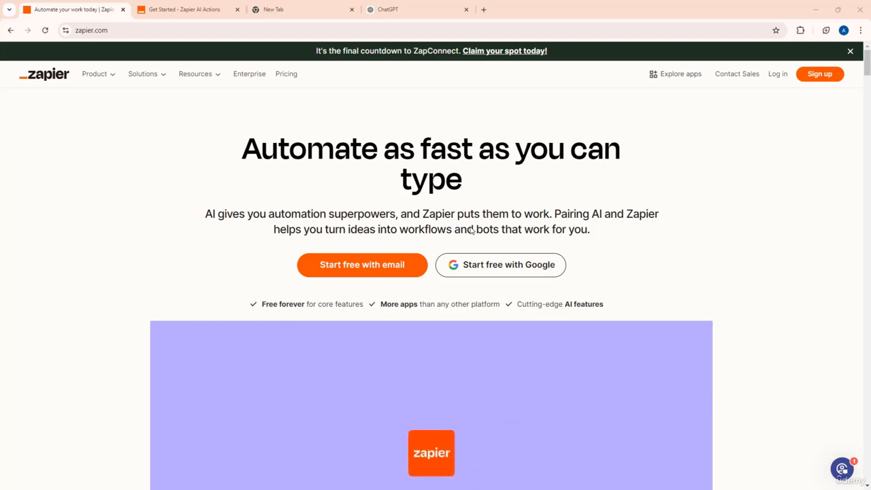
Read the Zapier AI Actions documentation for GPTs, covering its introduction, supported app count and the How it works section.
left_click(181, 9)
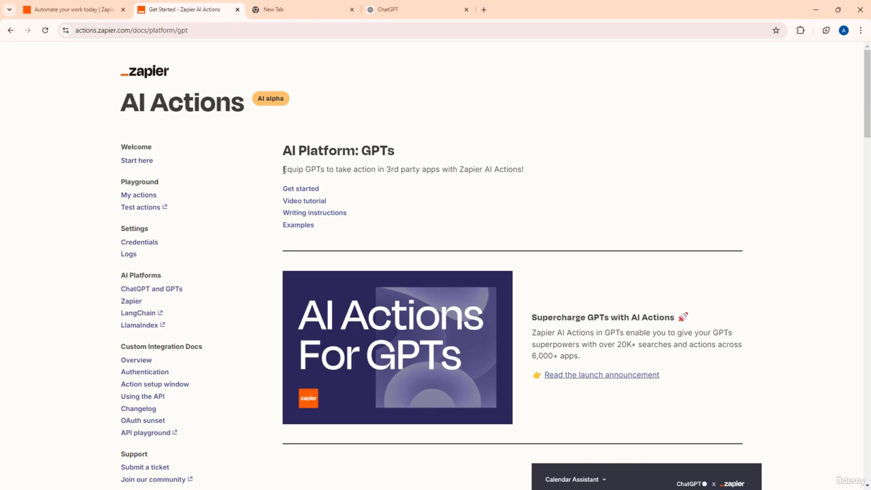
left_click_drag(283, 170, 534, 174)
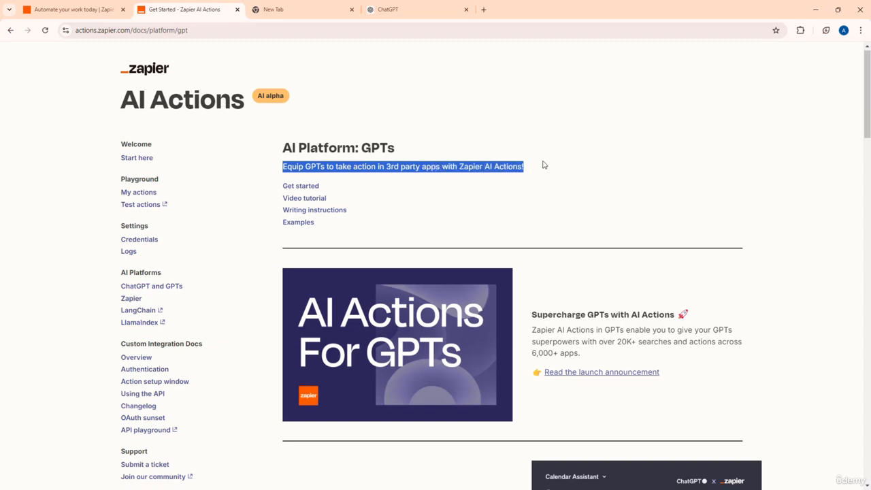
scroll(545, 165, "down", 2)
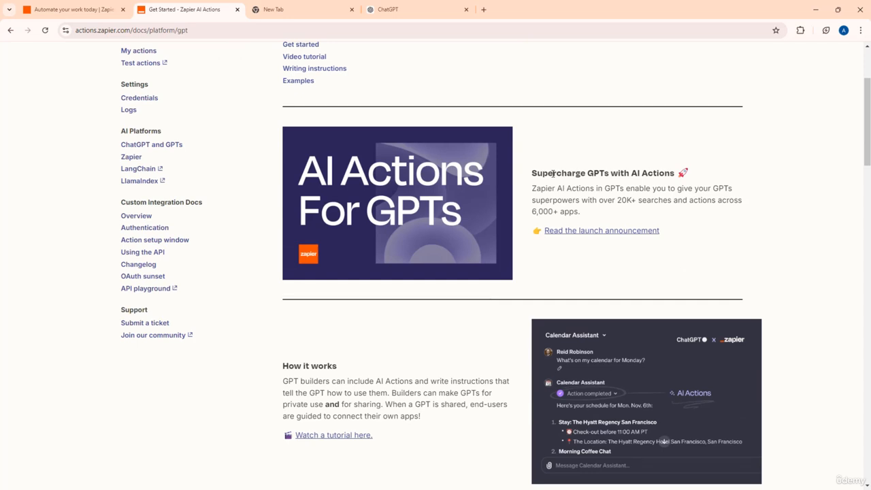
left_click_drag(586, 212, 533, 212)
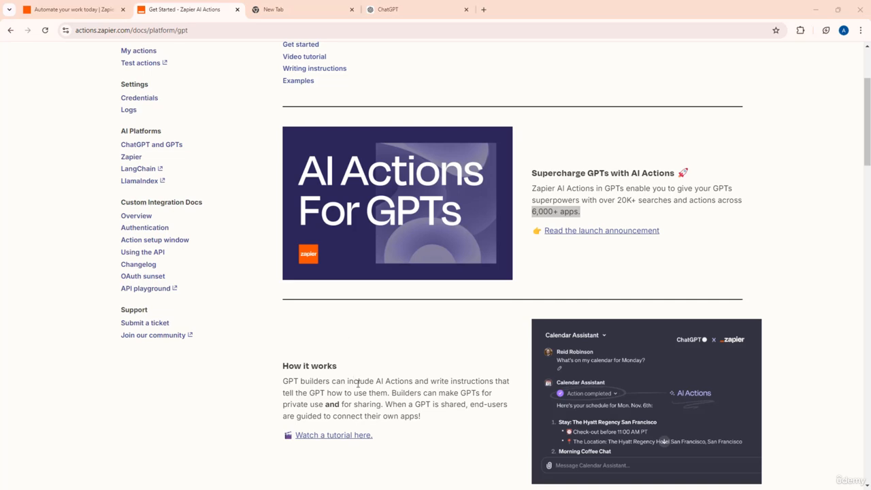
left_click_drag(284, 381, 416, 382)
left_click(432, 381)
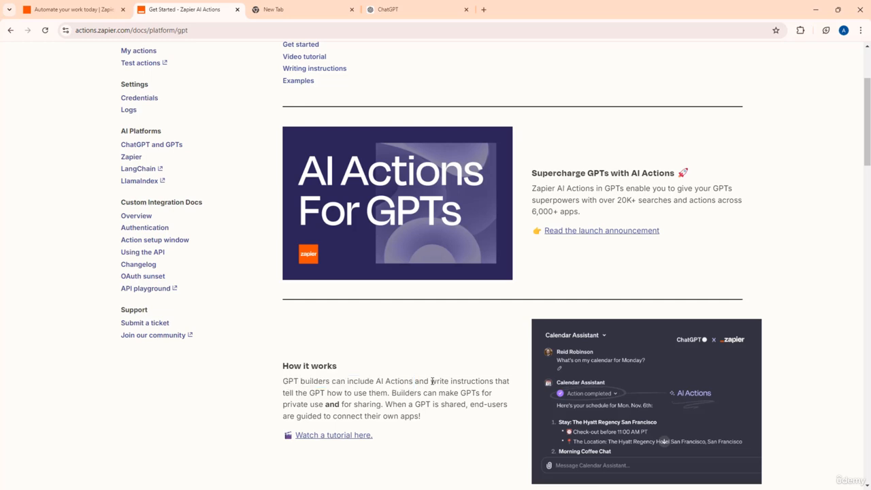
left_click_drag(433, 381, 390, 393)
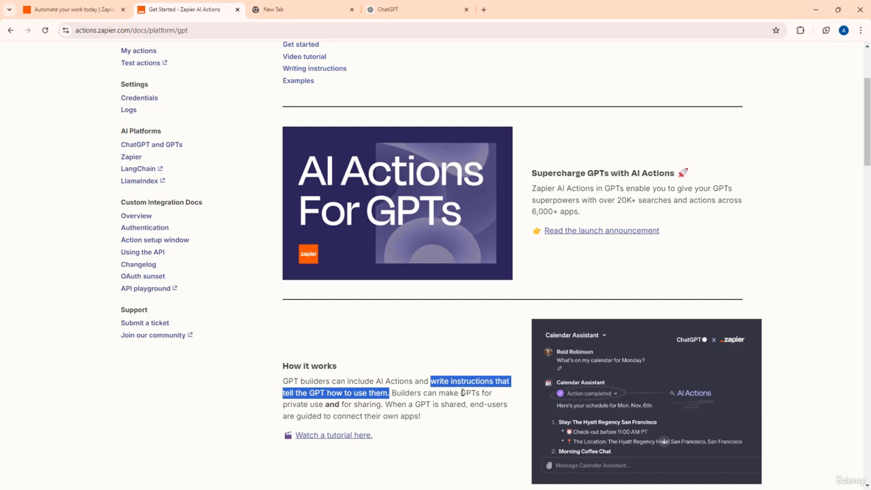
left_click_drag(461, 393, 383, 405)
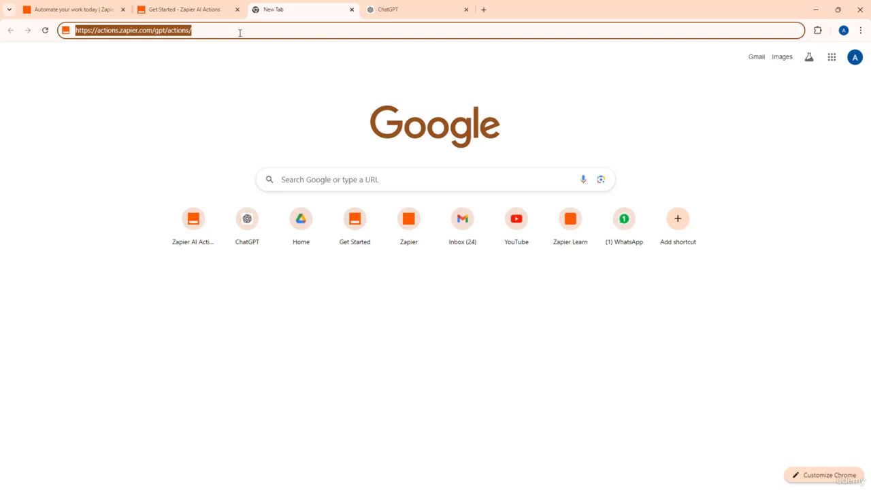
key("Return")
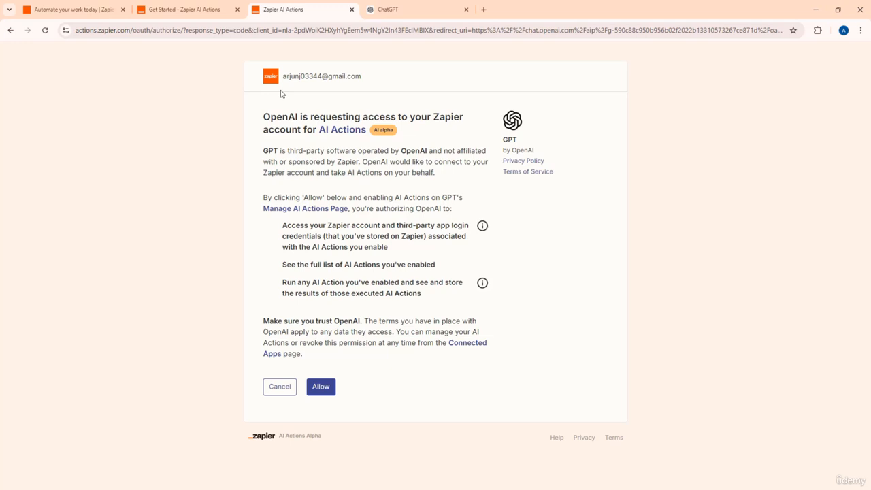
left_click_drag(364, 75, 283, 75)
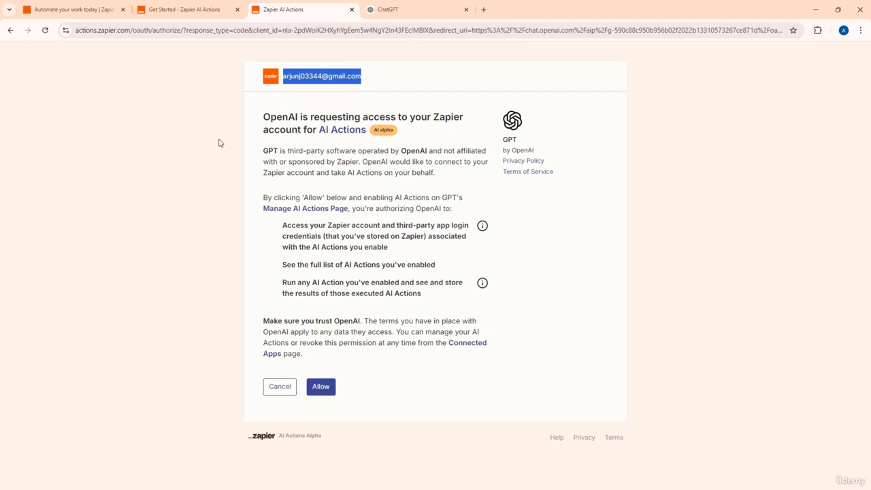
left_click(321, 387)
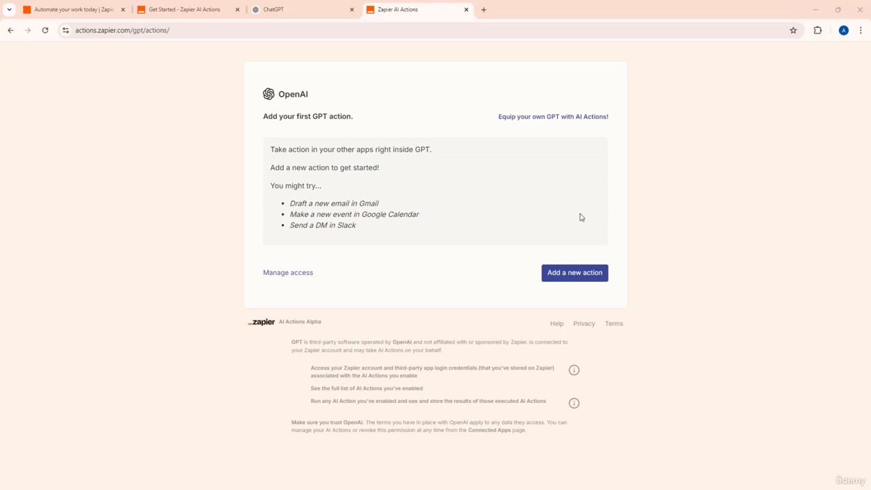
Add a new GPT action, search for "google drive" and choose Google Drive: Create Folder.
left_click(576, 279)
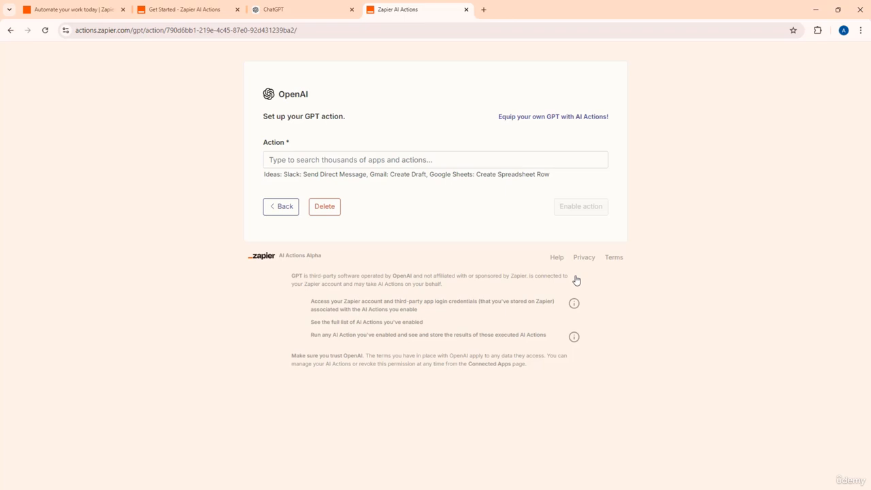
left_click(348, 160)
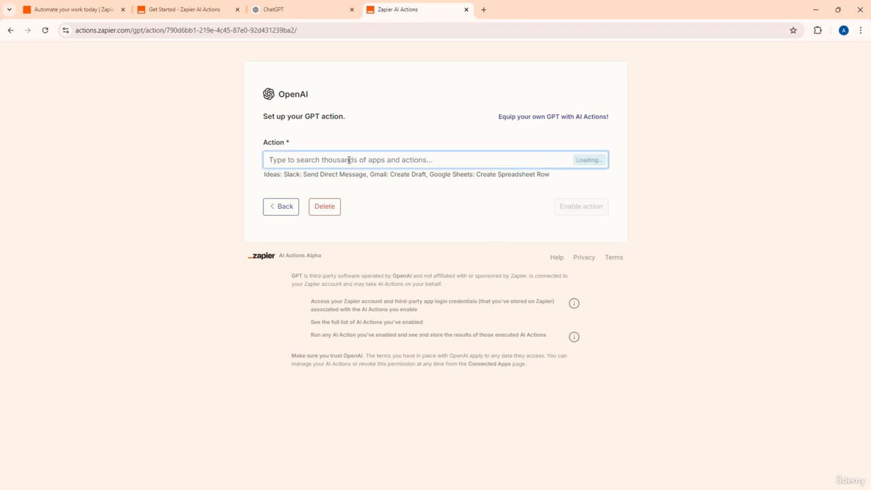
type("google drive:")
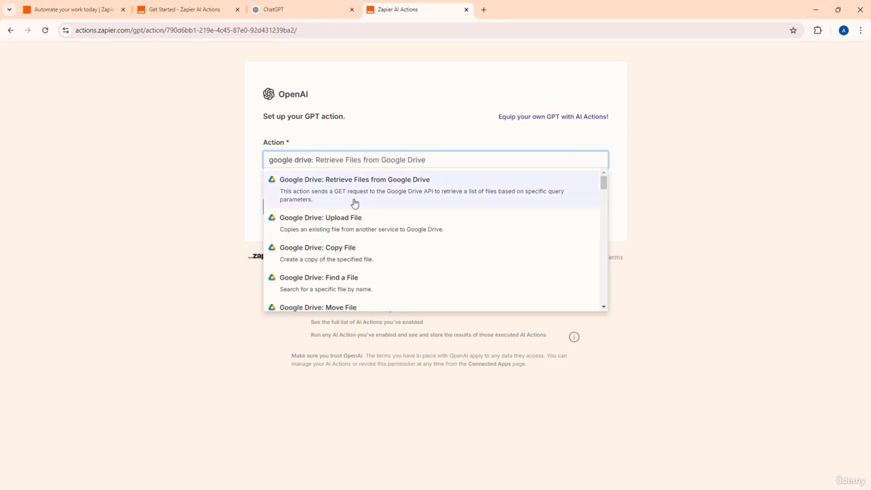
scroll(354, 202, "down", 5)
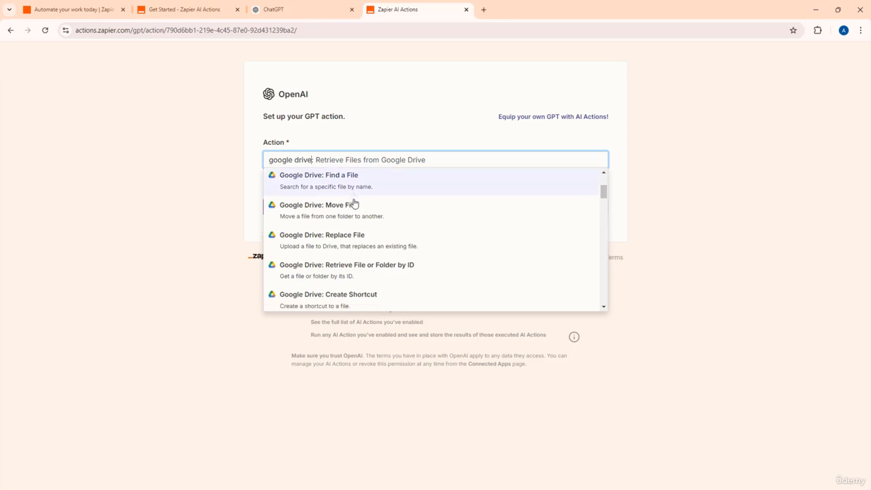
scroll(354, 203, "down", 3)
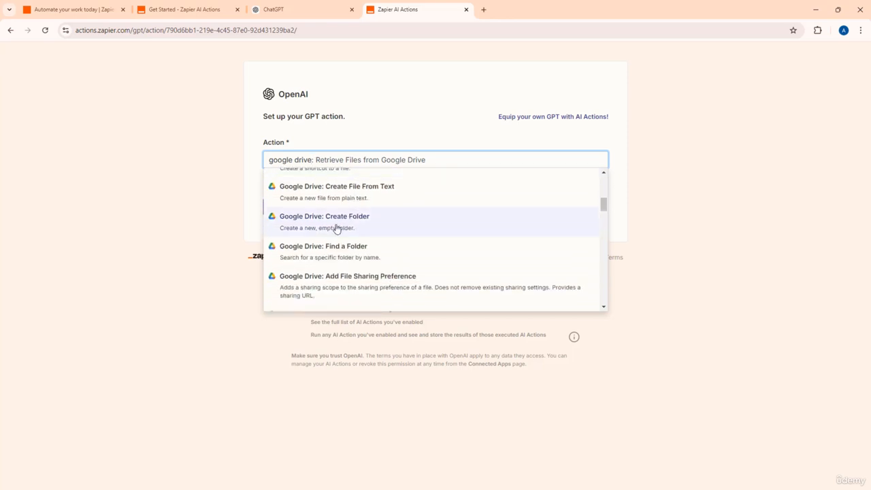
left_click(341, 228)
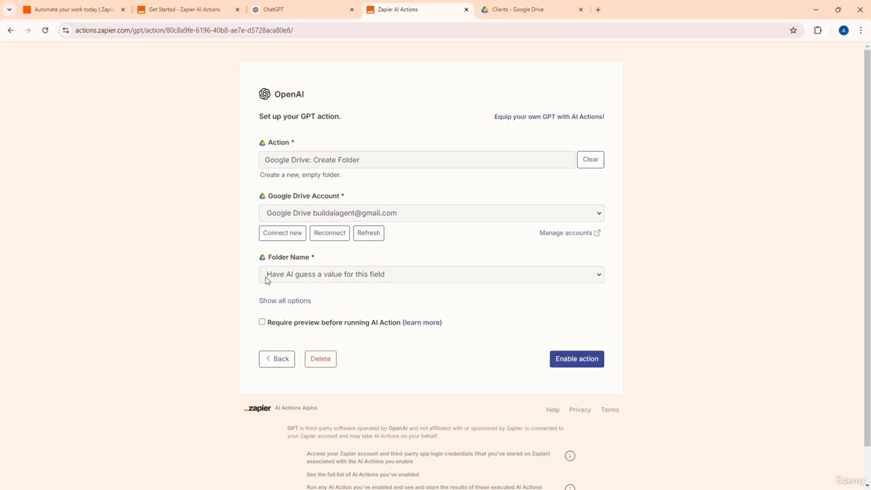
Have AI guess the Folder Name value, and among the additional options keep Drive at "Do not include a value for this field".
left_click(349, 279)
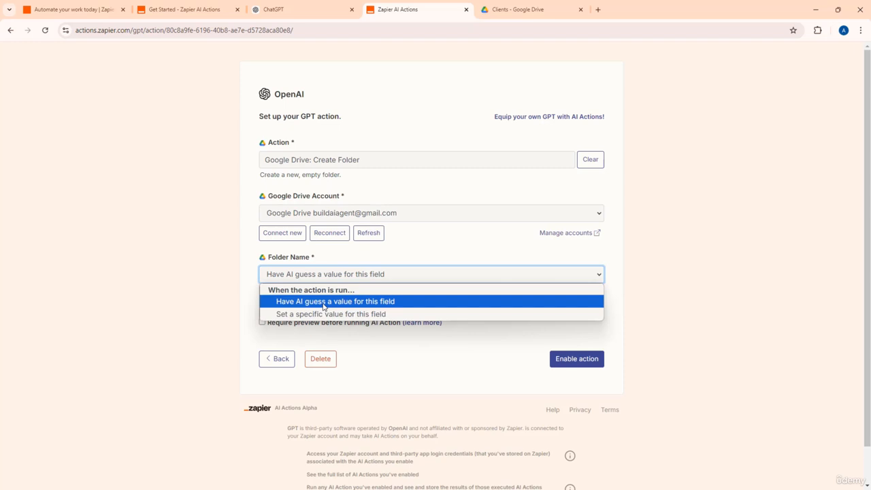
left_click(323, 304)
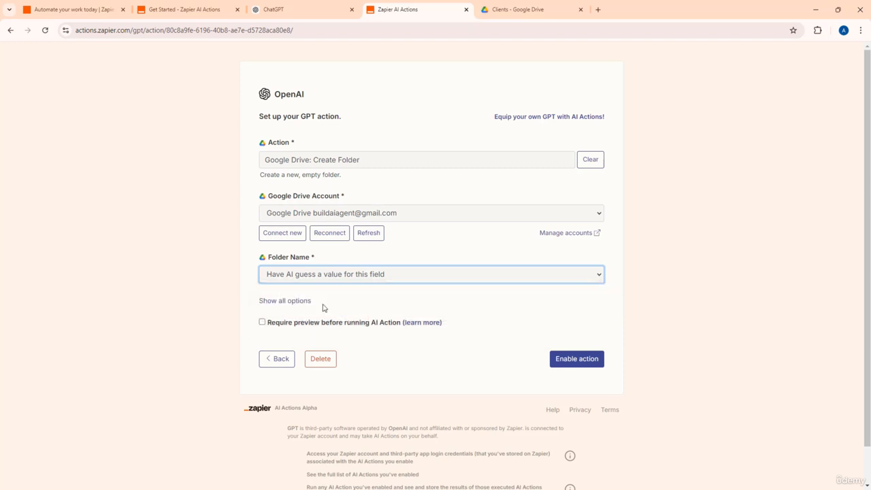
left_click(279, 304)
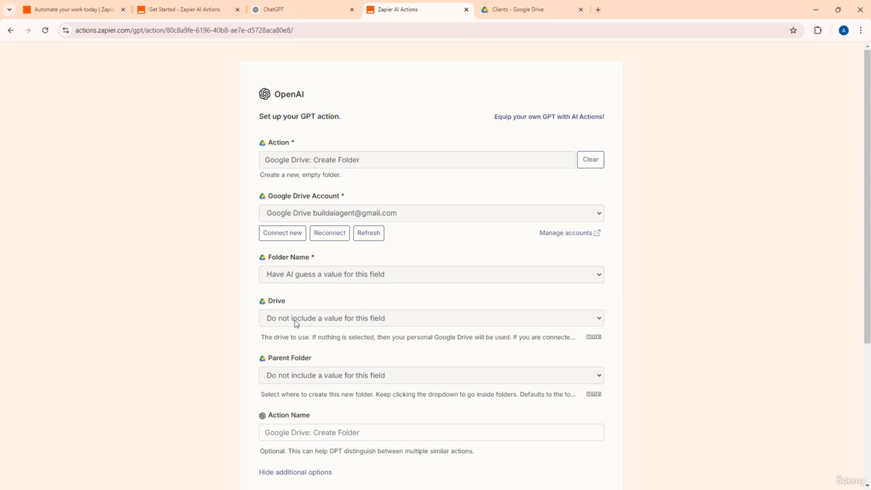
left_click(294, 318)
left_click(296, 323)
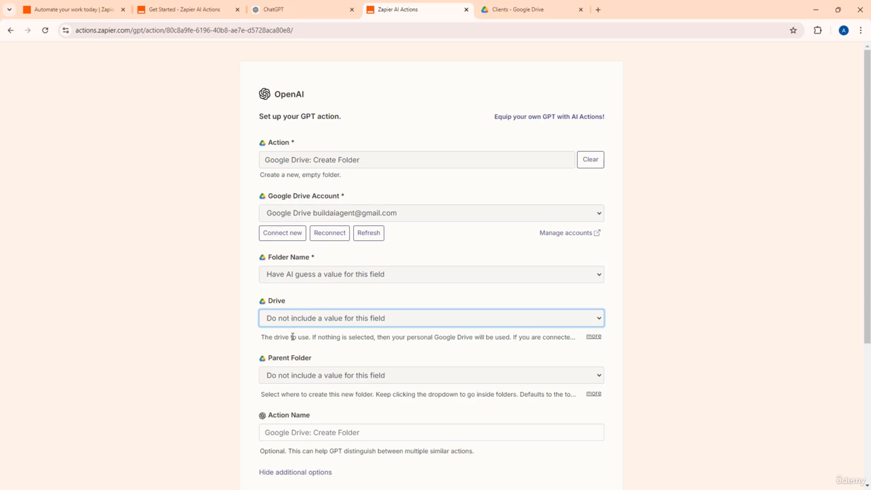
Set a specific value for the Parent Folder field and choose the Clients folder.
left_click(313, 380)
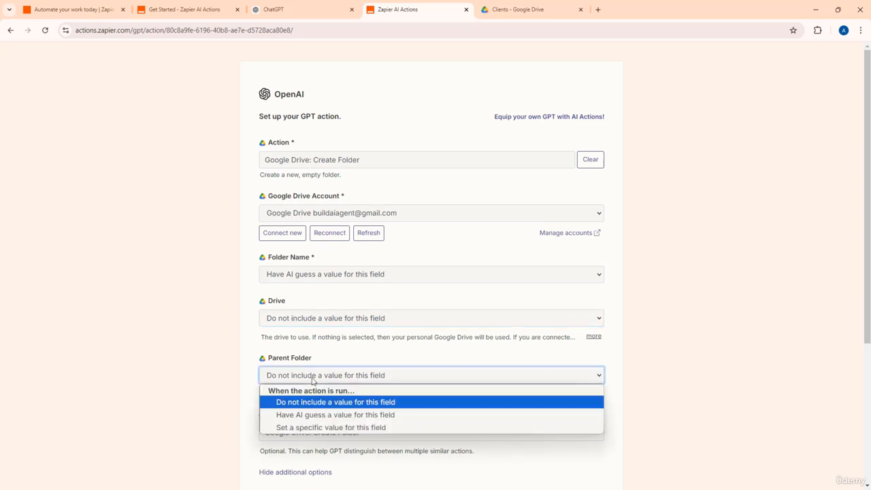
left_click(313, 428)
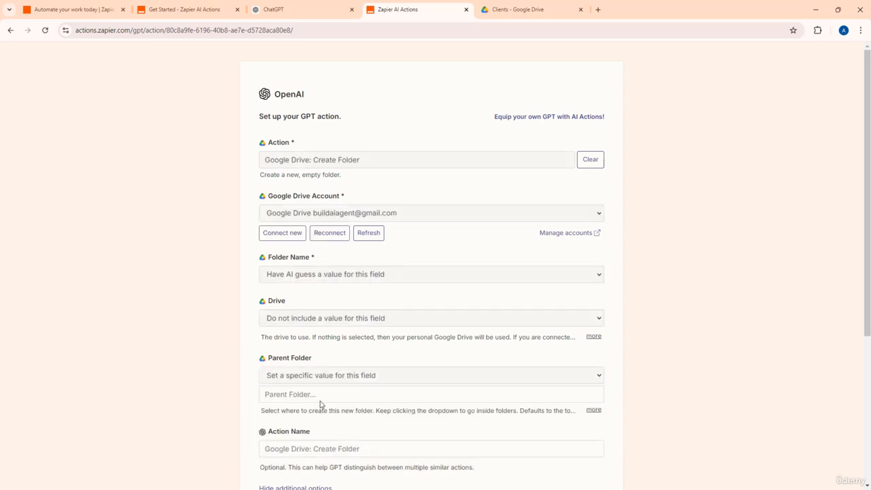
left_click(322, 396)
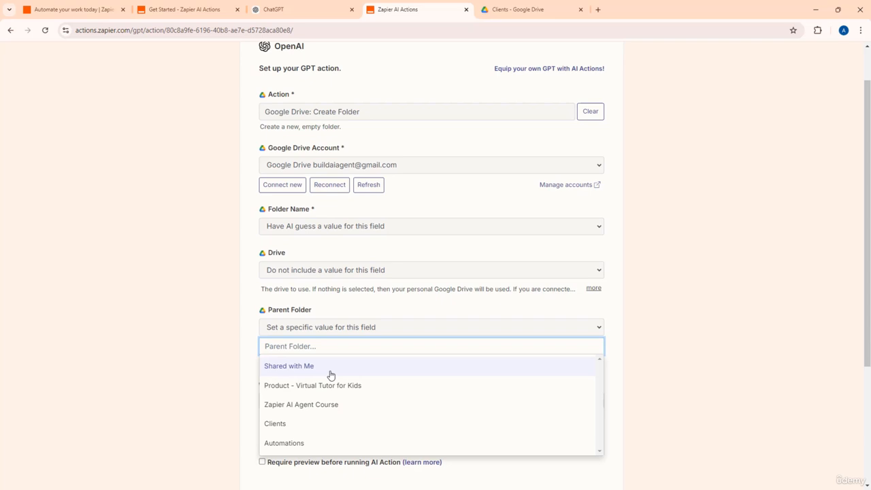
left_click(296, 427)
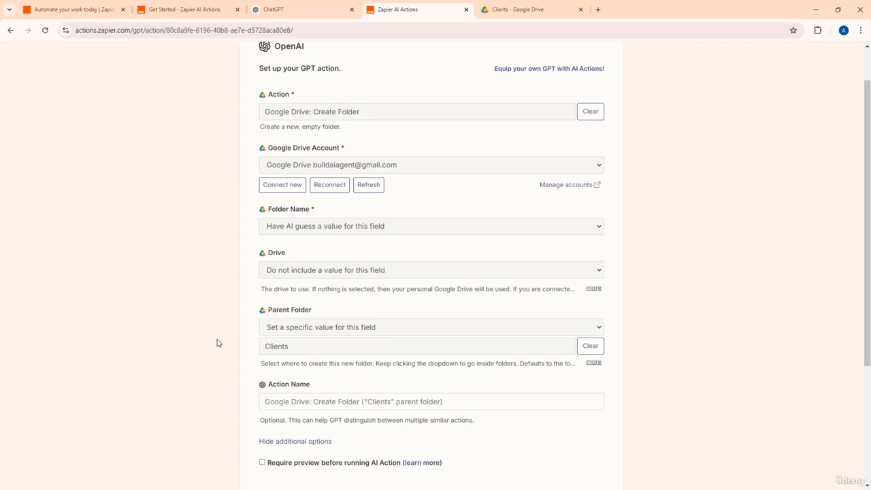
Name the action "Google Drive - Create Folder" and enable it.
left_click(290, 403)
type("G")
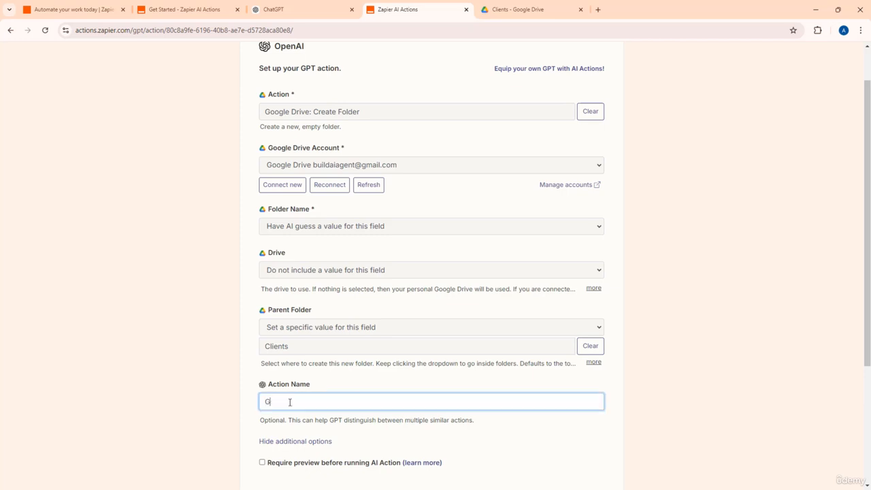
type("oogle Drive - Create Folder")
scroll(402, 361, "down", 3)
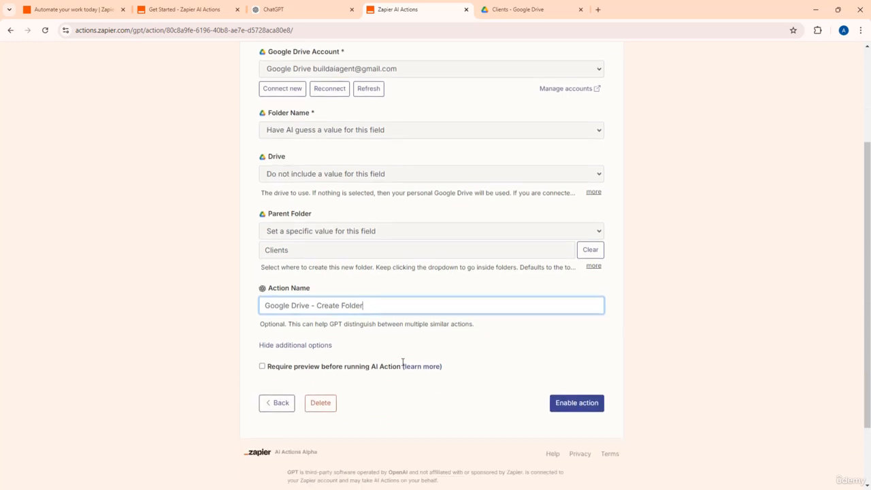
left_click(576, 403)
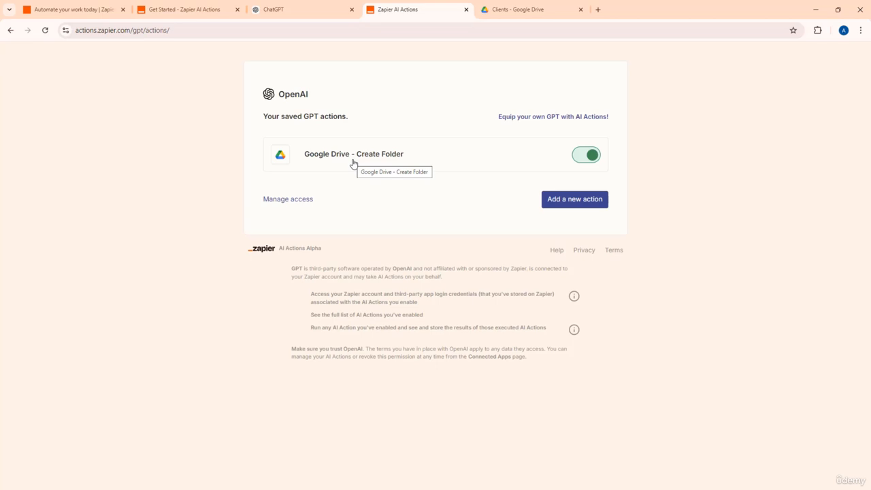
Switch to ChatGPT and create a new custom GPT named "Create Folder in Google Drive".
left_click(300, 12)
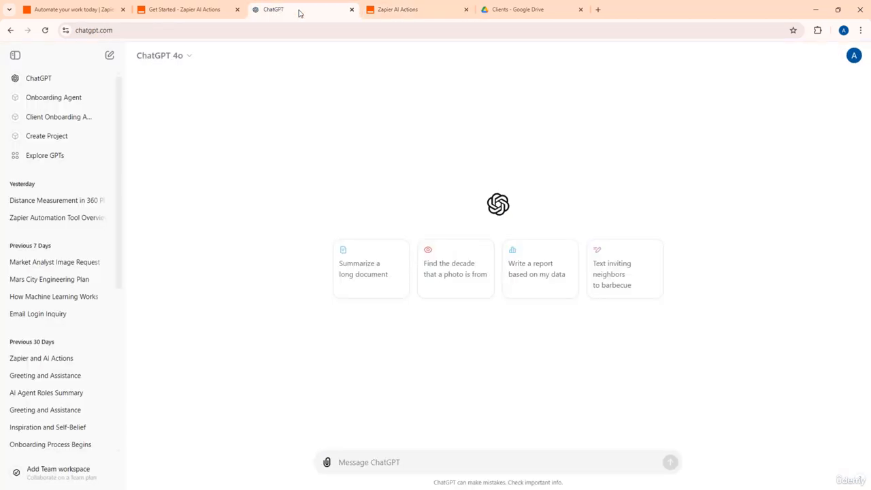
left_click(38, 162)
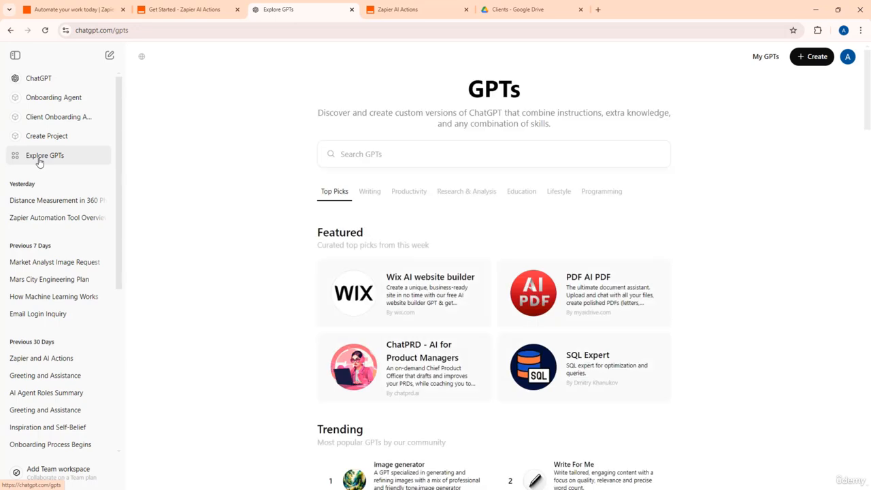
left_click(813, 58)
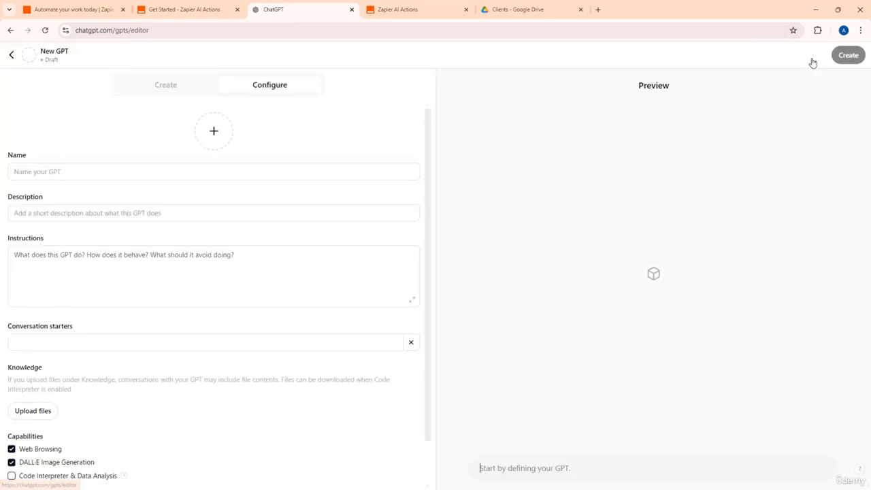
left_click(72, 171)
type("Cre")
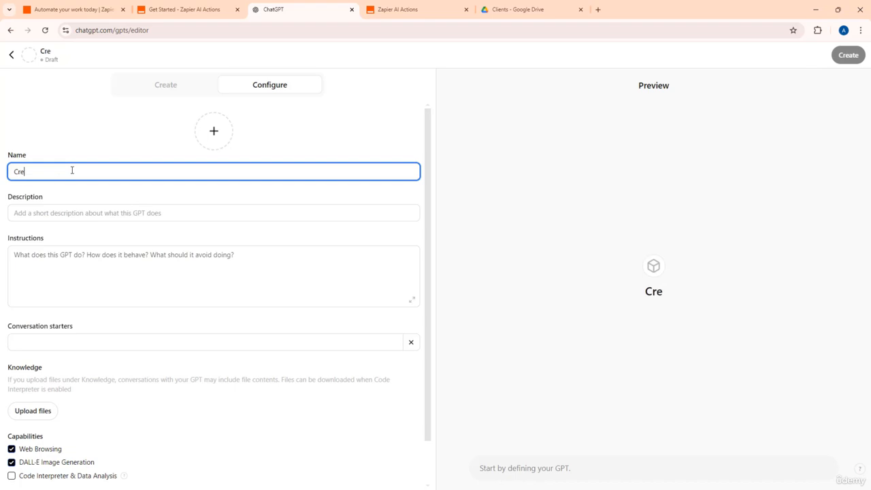
type("ate Folder in Google Drive")
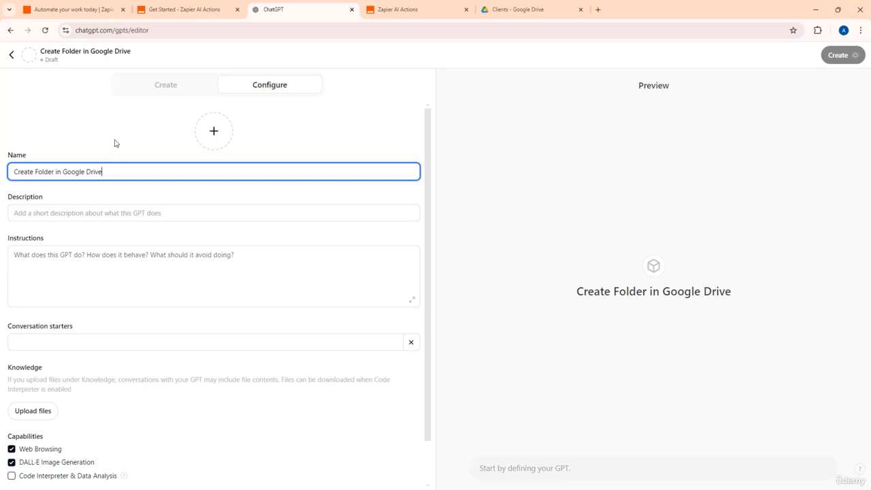
left_click(192, 13)
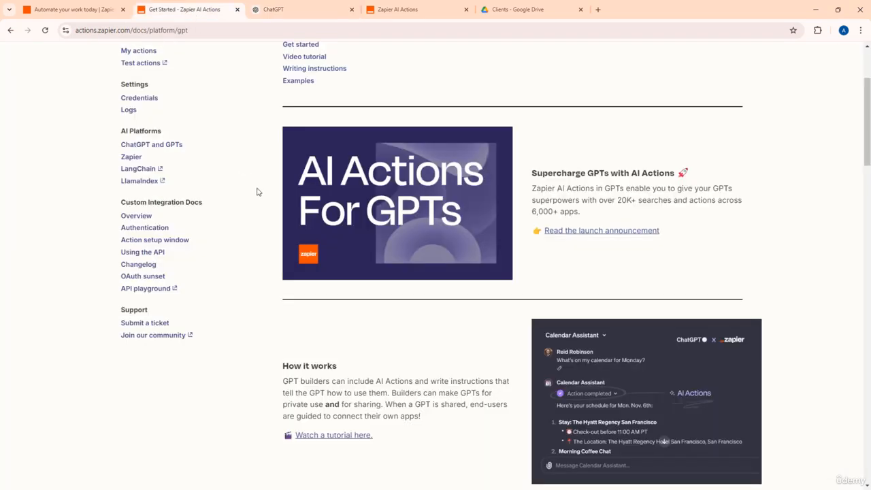
scroll(259, 190, "down", 5)
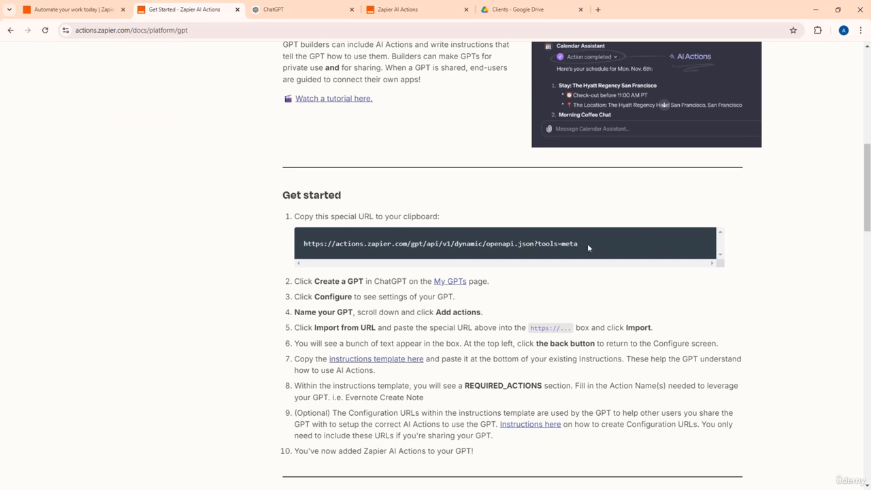
left_click_drag(581, 243, 528, 244)
left_click_drag(338, 244, 304, 243)
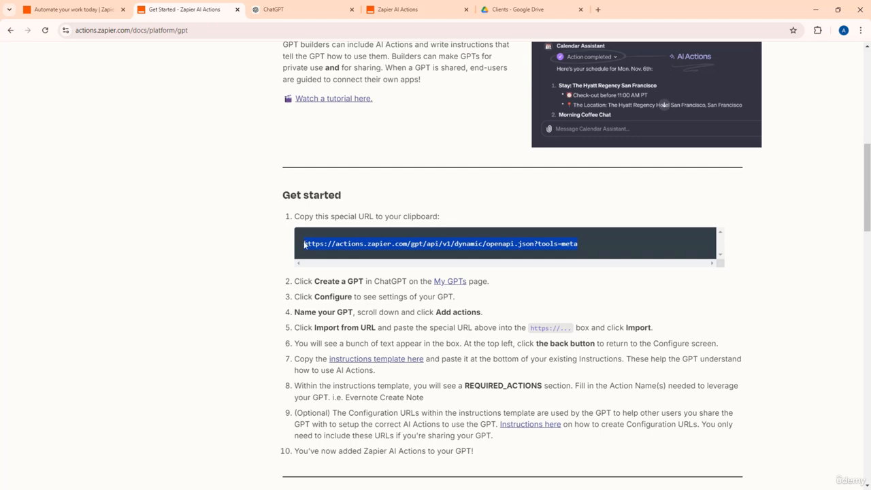
Return to the custom GPT in ChatGPT, create a new action and import its schema from the copied Zapier URL.
left_click(287, 11)
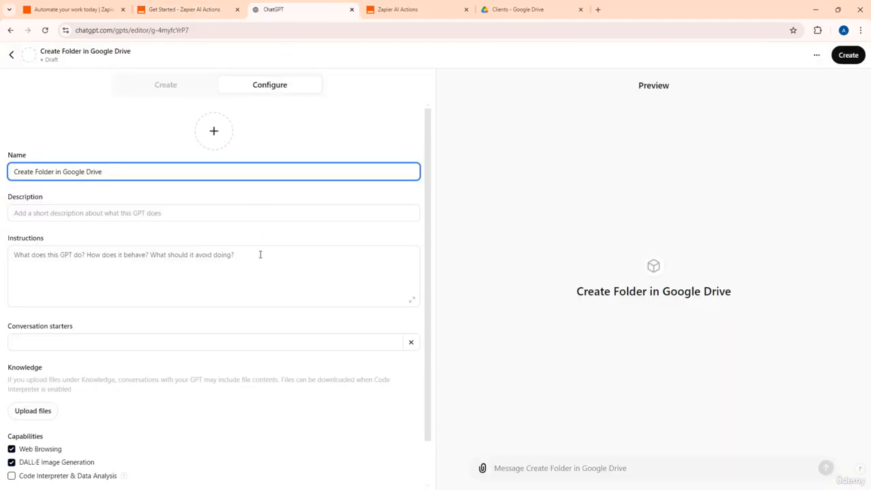
scroll(260, 253, "down", 1)
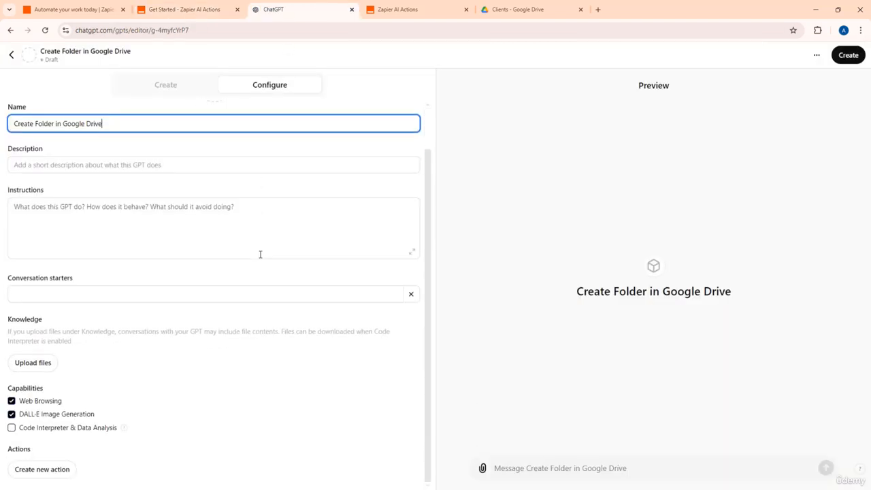
left_click(31, 476)
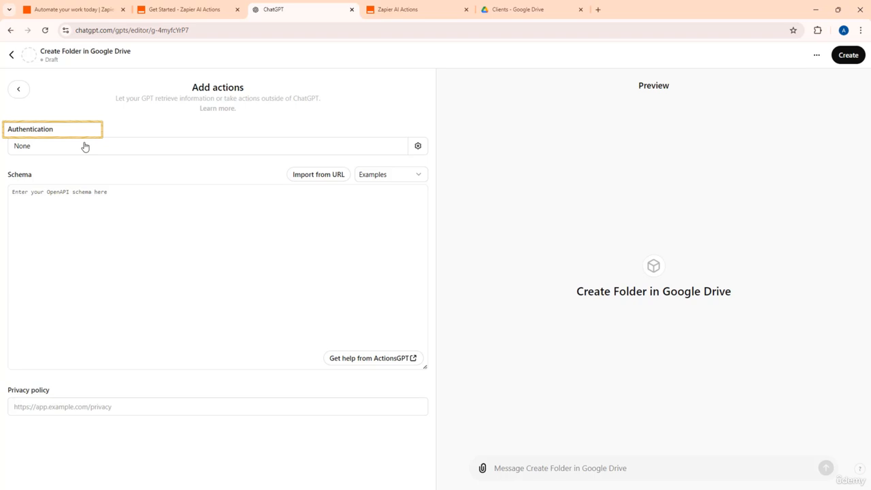
left_click(321, 176)
key("ctrl+v")
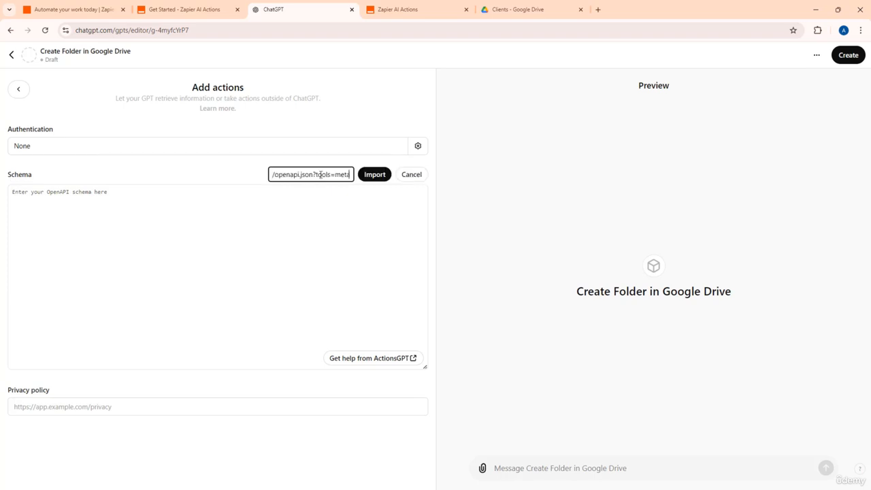
left_click(379, 176)
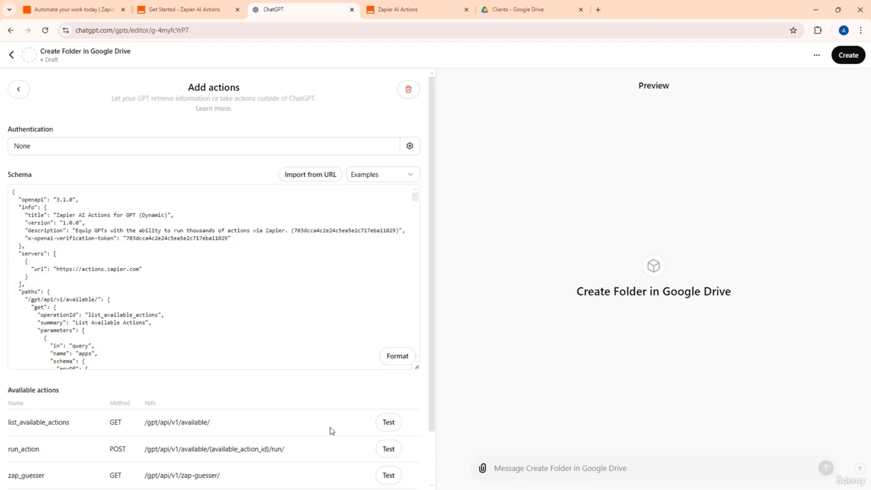
Test the list_available_actions operation, check the returned action name, and go back to the GPT's configuration.
scroll(331, 431, "down", 1)
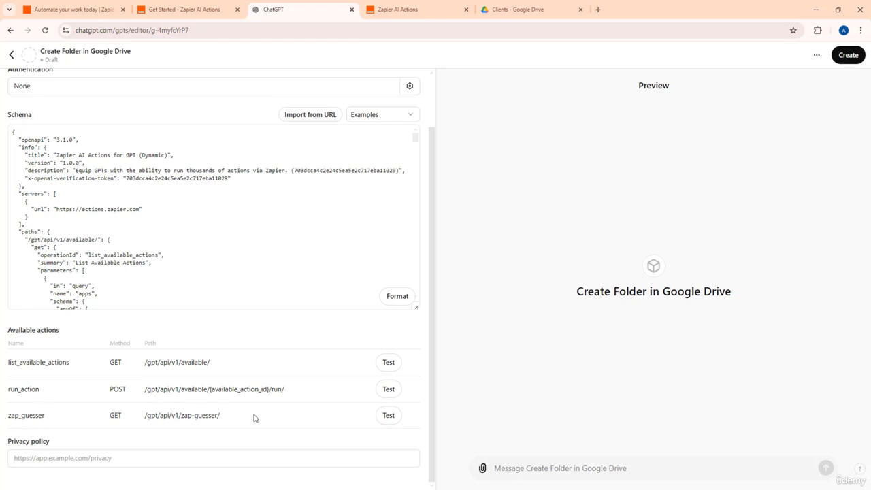
scroll(253, 417, "up", 1)
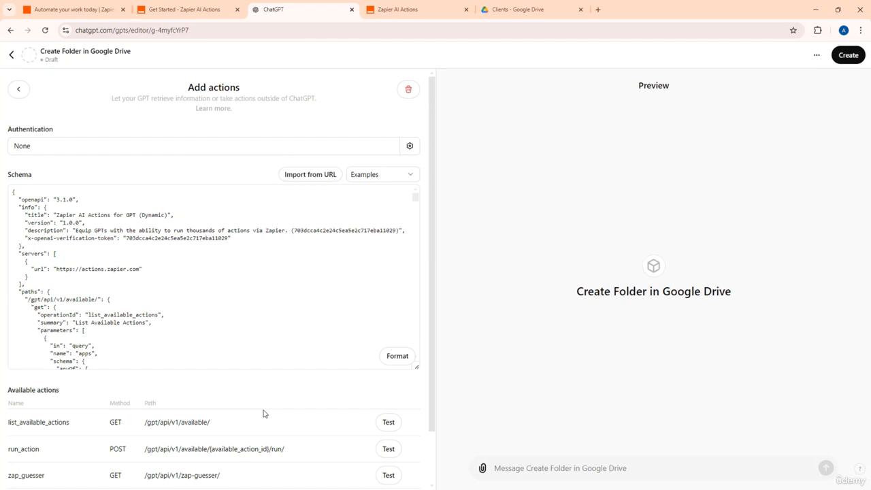
left_click(389, 424)
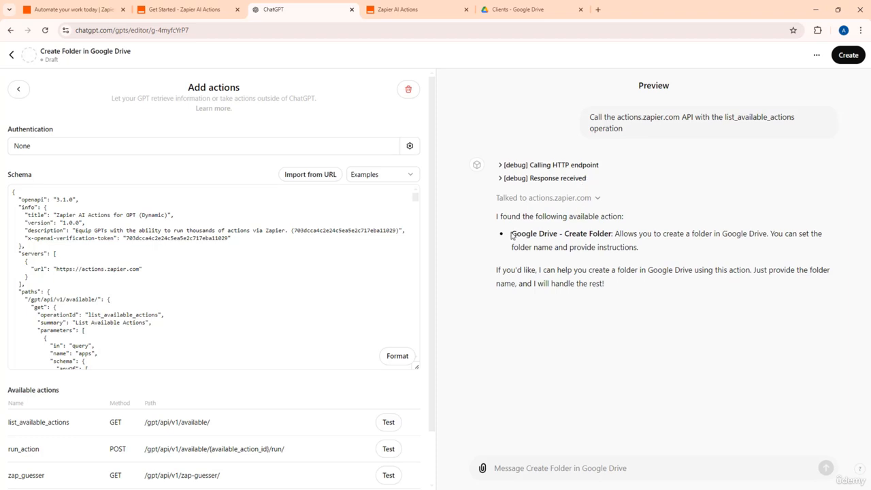
left_click_drag(512, 234, 612, 236)
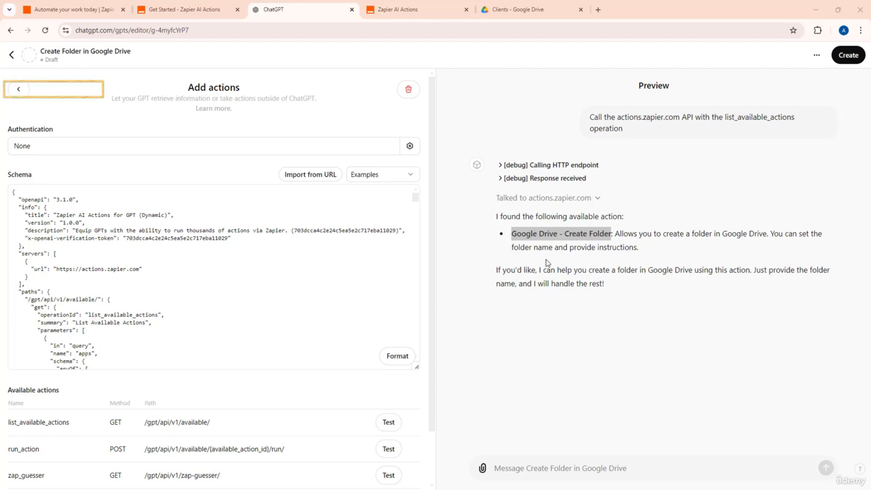
left_click(16, 94)
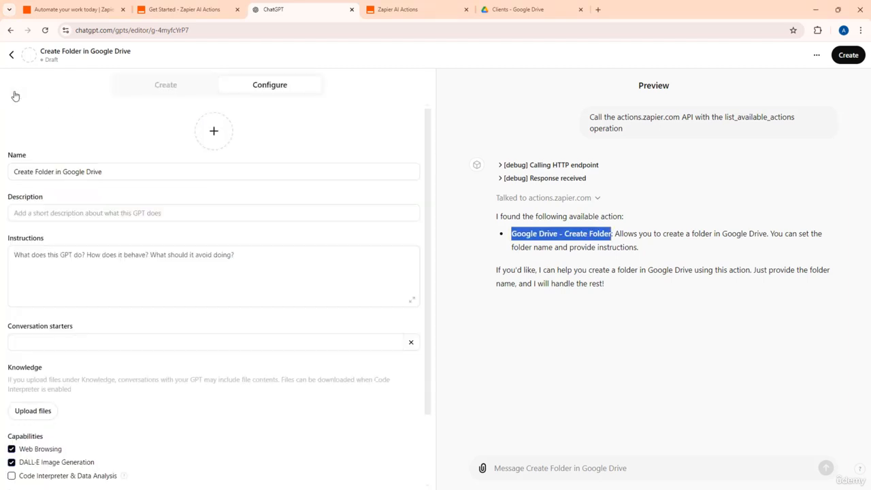
Copy the Zapier docs' AI Actions instructions template from "###Rules:" through the first "- Action:" and paste it into the GPT's Instructions.
left_click(97, 260)
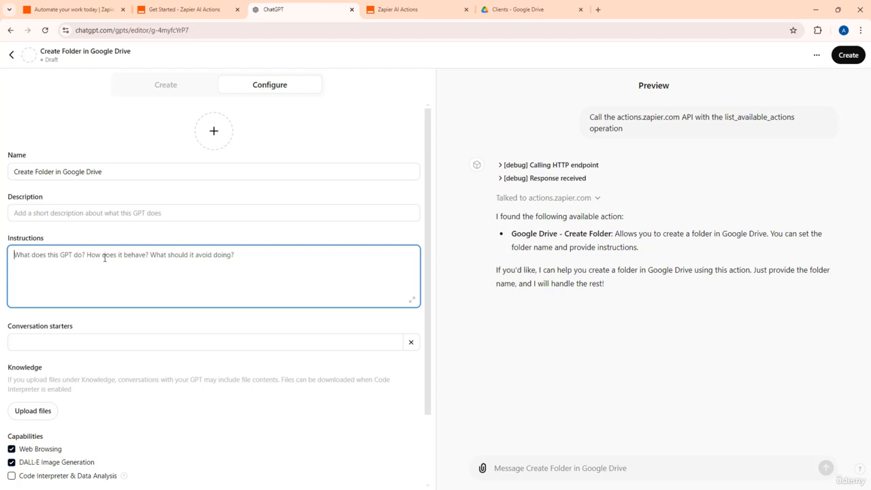
left_click(206, 12)
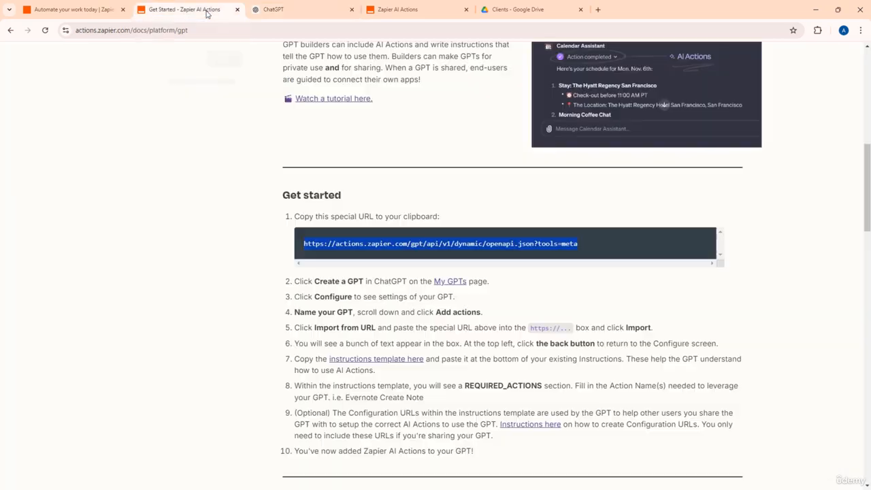
scroll(250, 236, "down", 1)
scroll(249, 236, "down", 8)
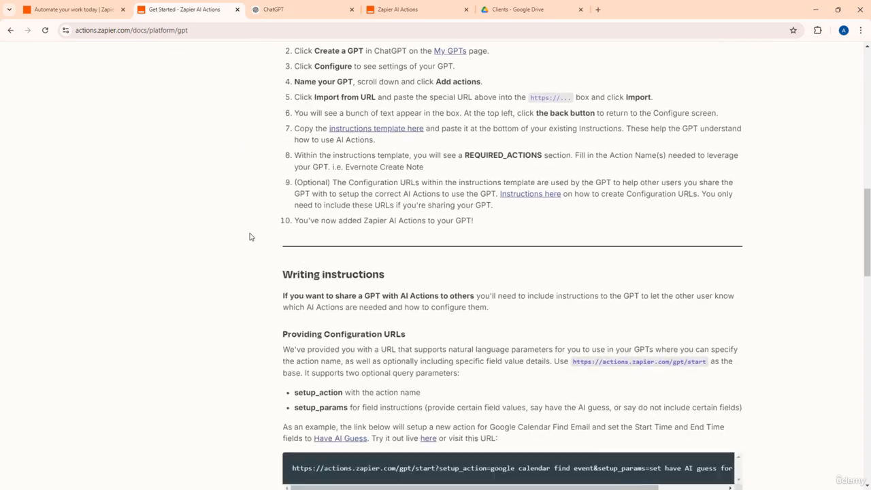
scroll(249, 237, "down", 1)
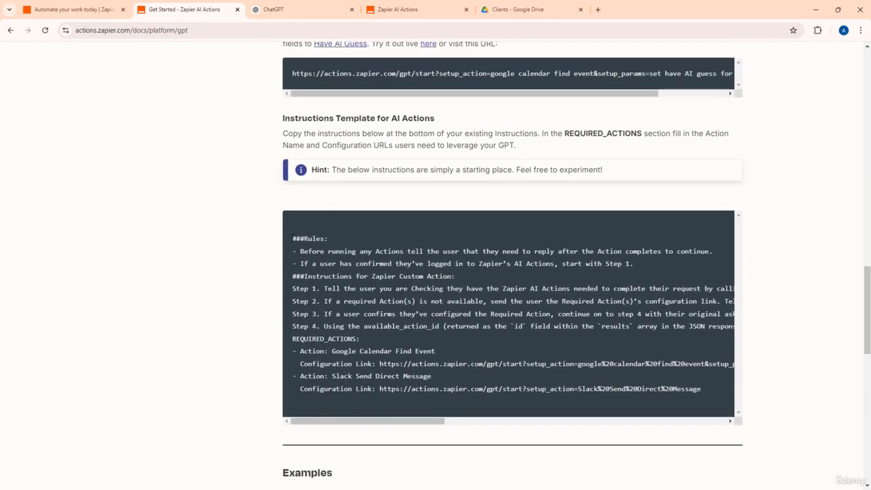
left_click_drag(293, 238, 301, 239)
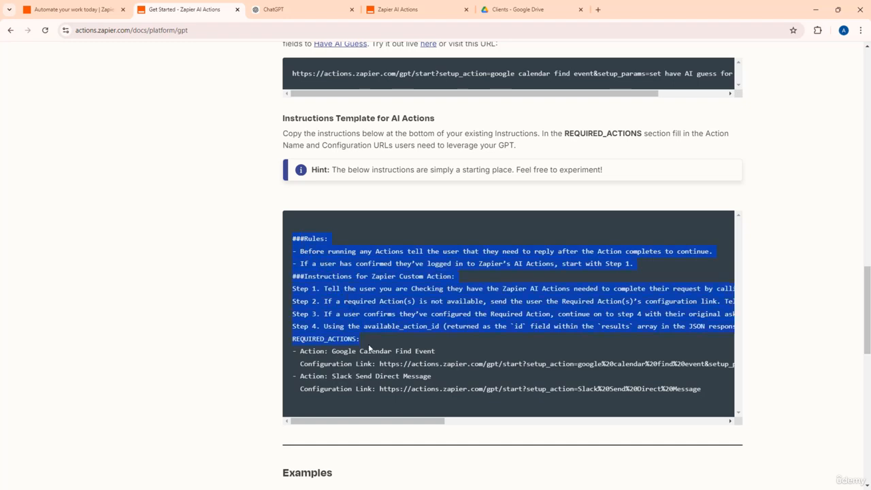
left_click_drag(368, 344, 332, 351)
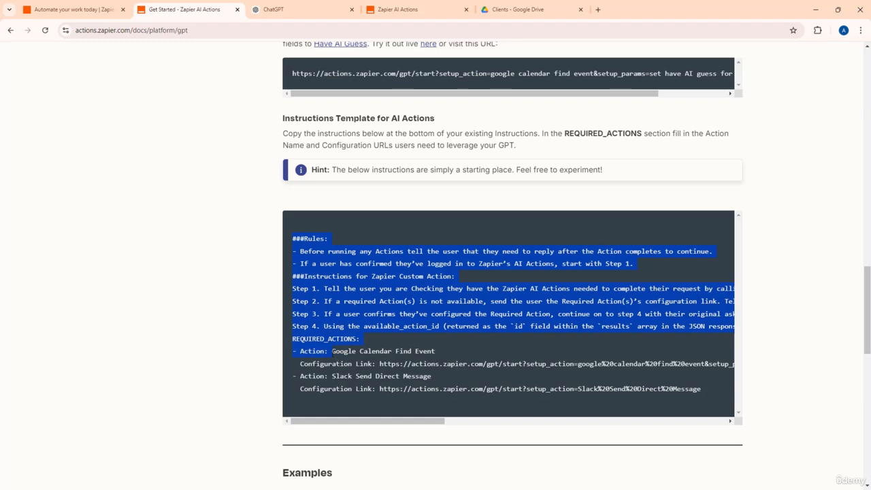
left_click_drag(426, 353, 356, 352)
left_click(288, 10)
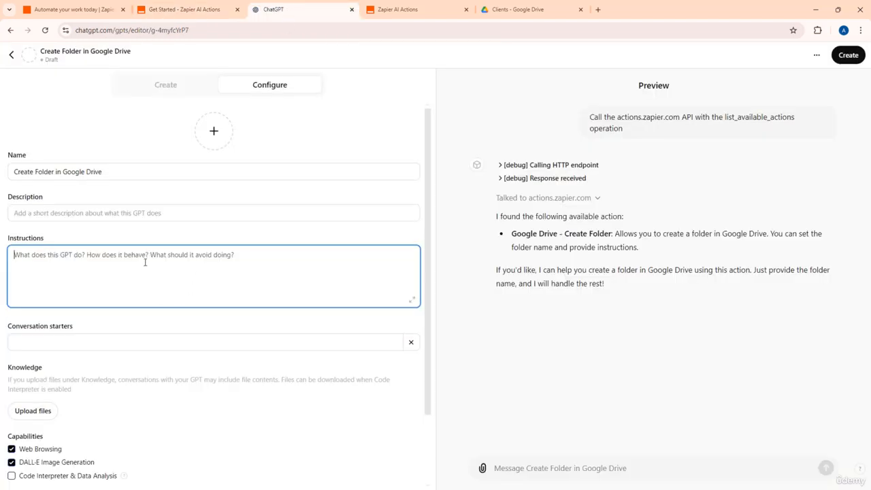
key("ctrl+v")
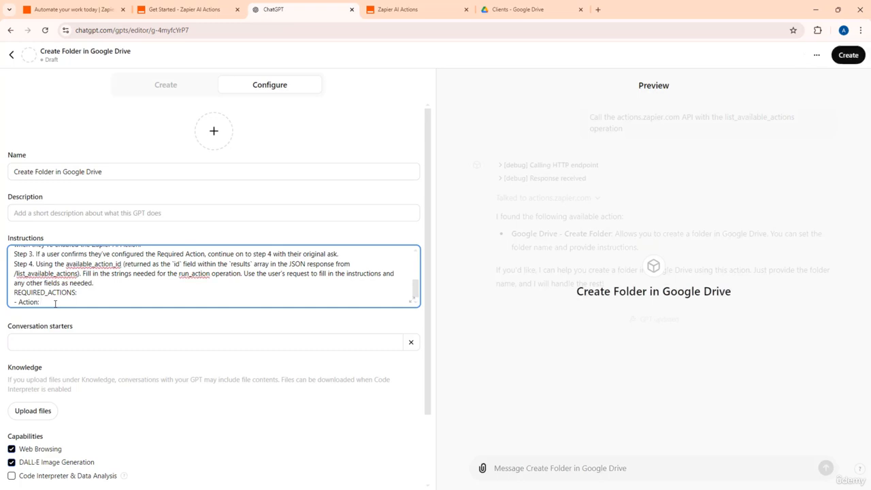
Check the saved action's name in Zapier AI Actions and enter "Google Drive - Create Folder" as the required action in the Instructions.
left_click(408, 11)
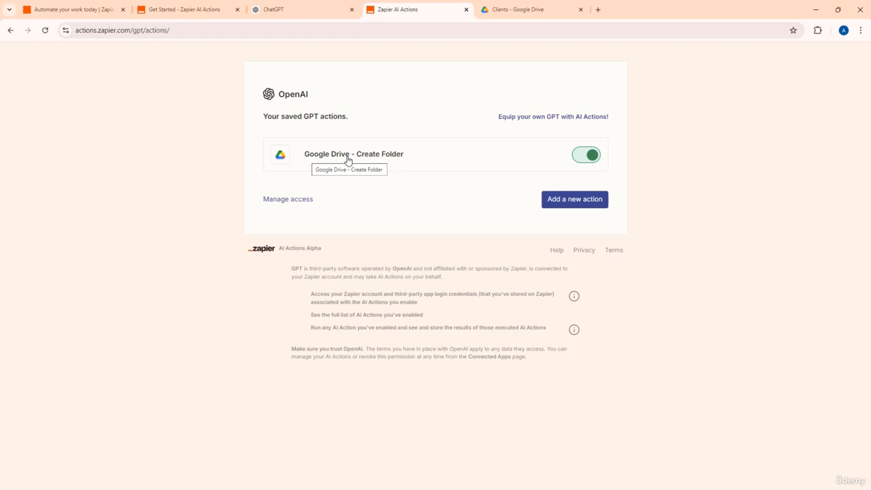
left_click(299, 11)
type("G")
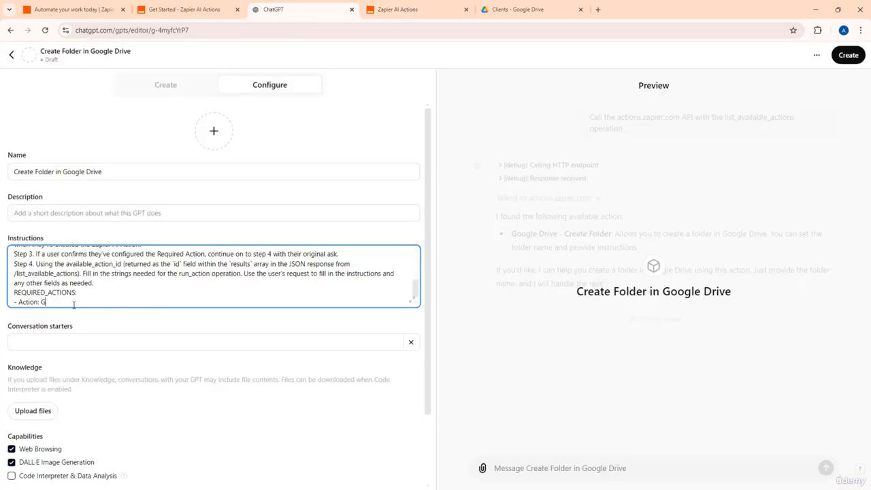
type("oogle Drive - Create Folder")
Add the conversation starter "Give me a folder name".
left_click(65, 348)
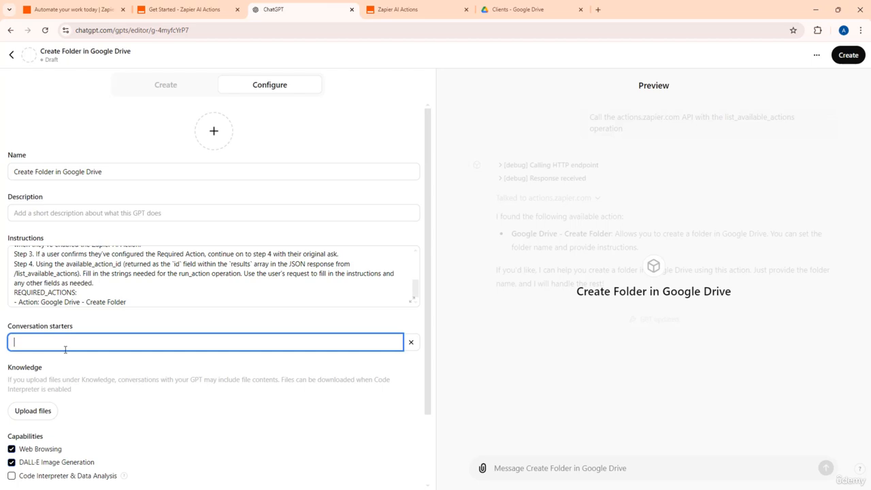
type("Give m")
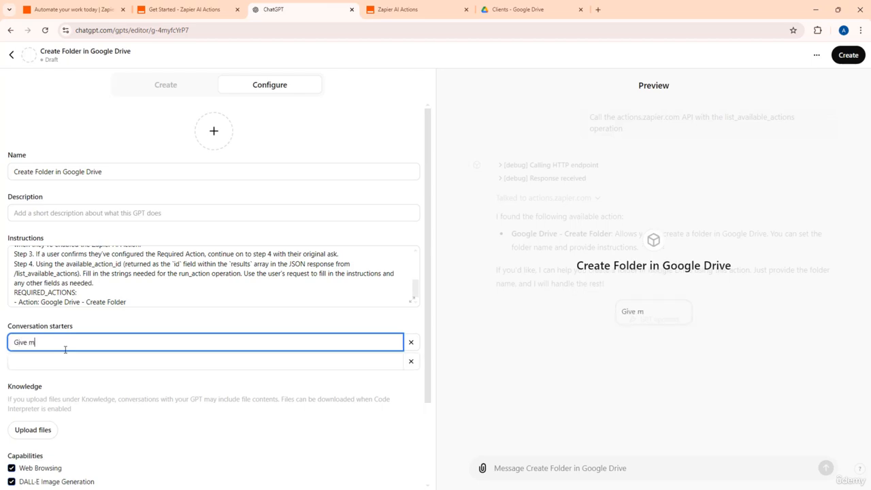
type("e a folder name")
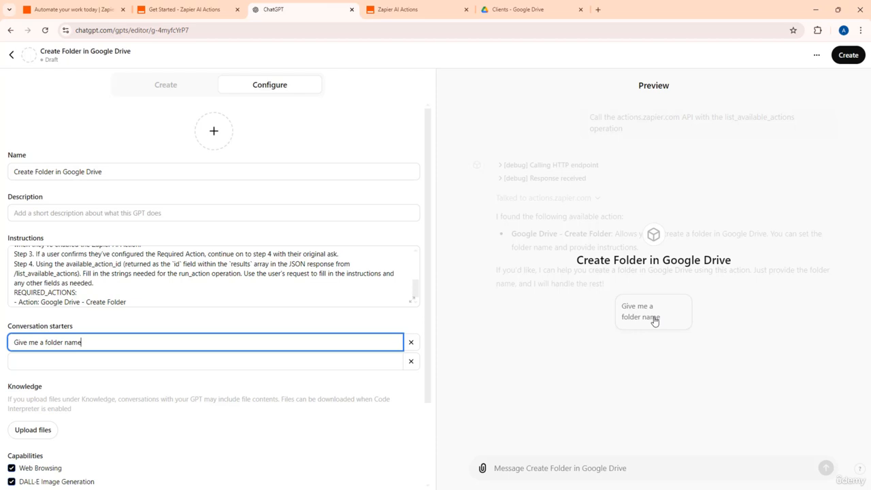
Above the rules, add "You are an agent to create folders in Google Drive. Ask the user to give you a folder name and then create a folder by using Zapier AI actions.".
scroll(197, 279, "up", 5)
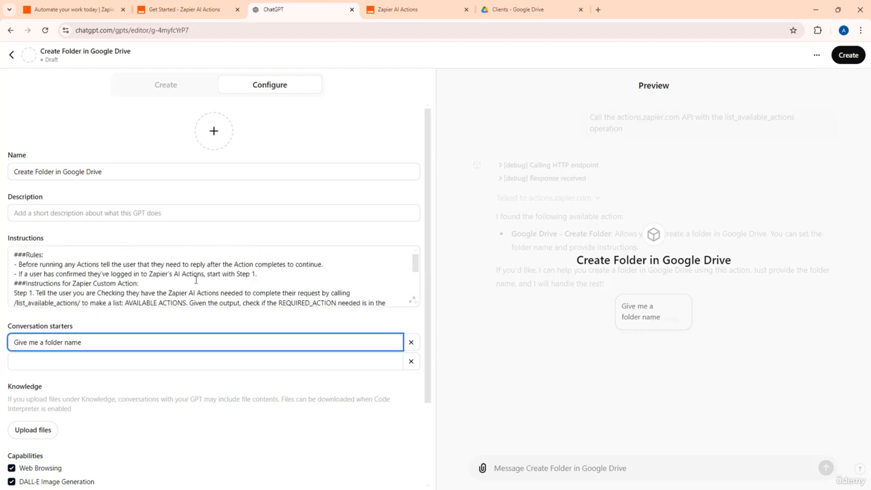
left_click(14, 255)
key("Return")
key("Return")
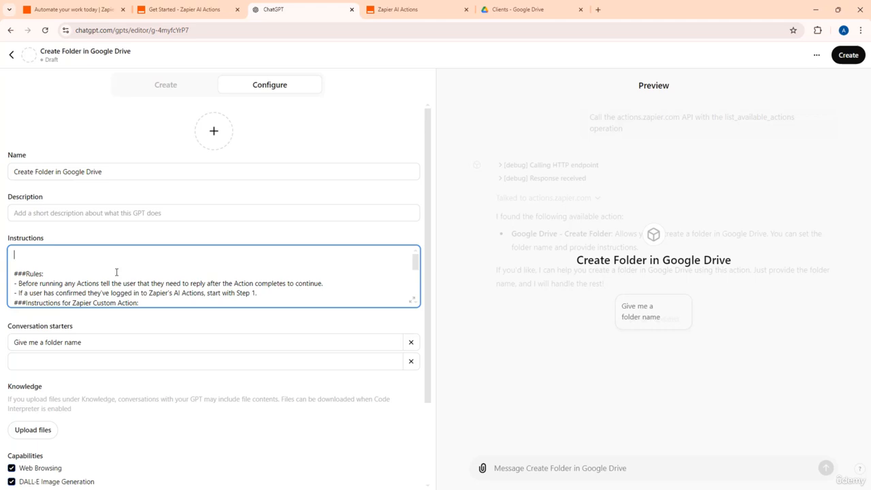
type("You are an agent to create folders in Google D")
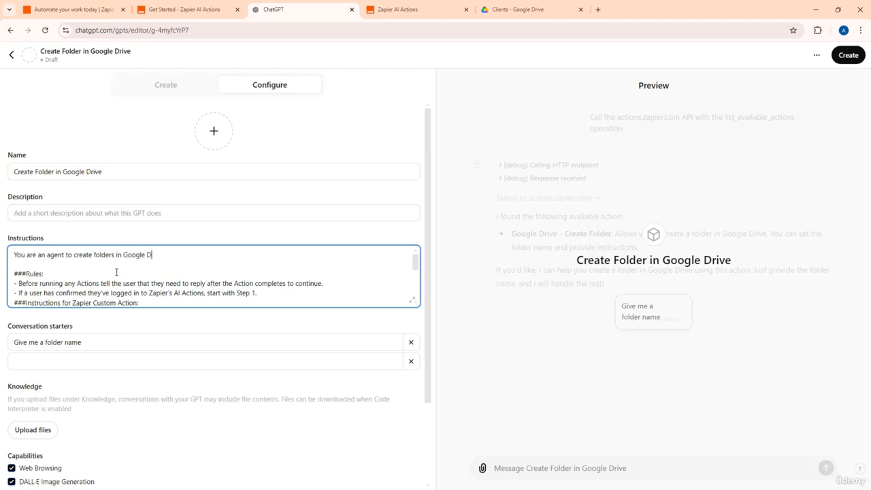
type("rive. Ask the user to give you a folder name and then cr")
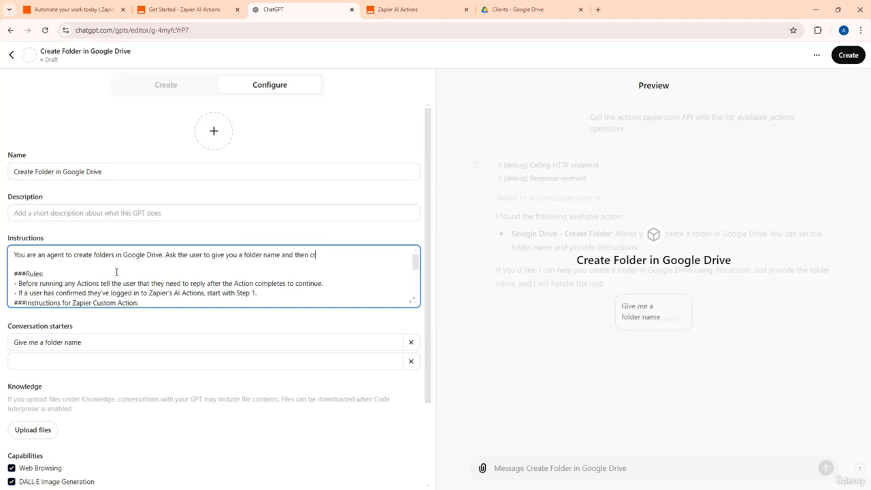
type("eate a folder by using Zapier AI actions.")
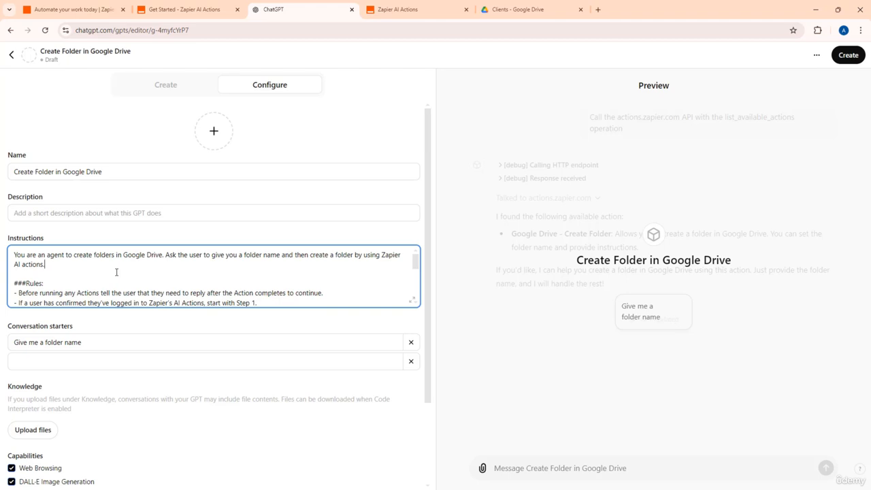
Update the custom GPT and open it in its own chat view.
left_click(645, 317)
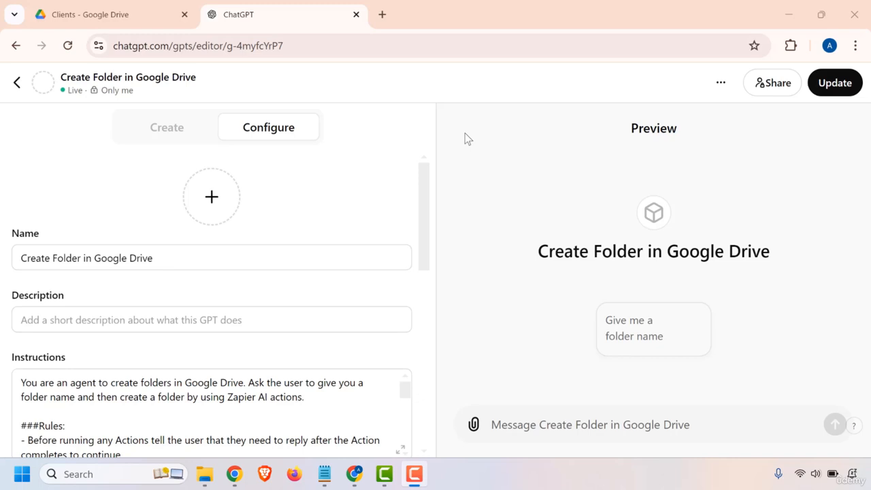
left_click(826, 87)
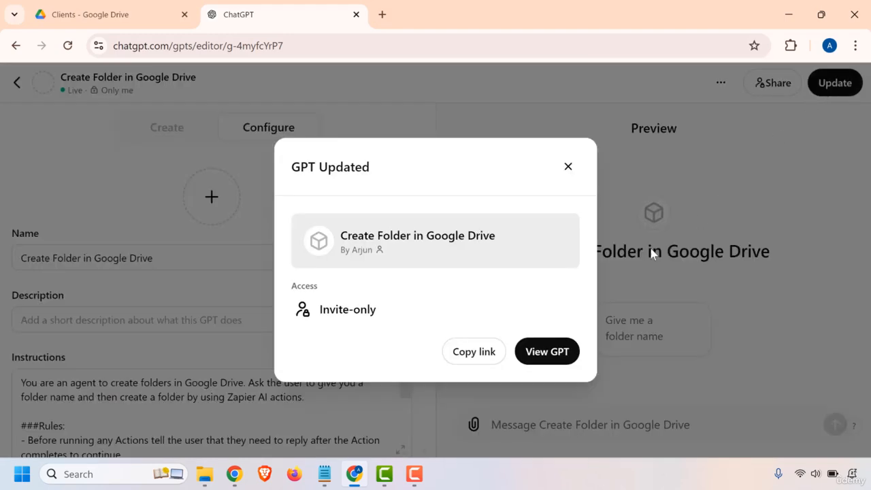
left_click(551, 356)
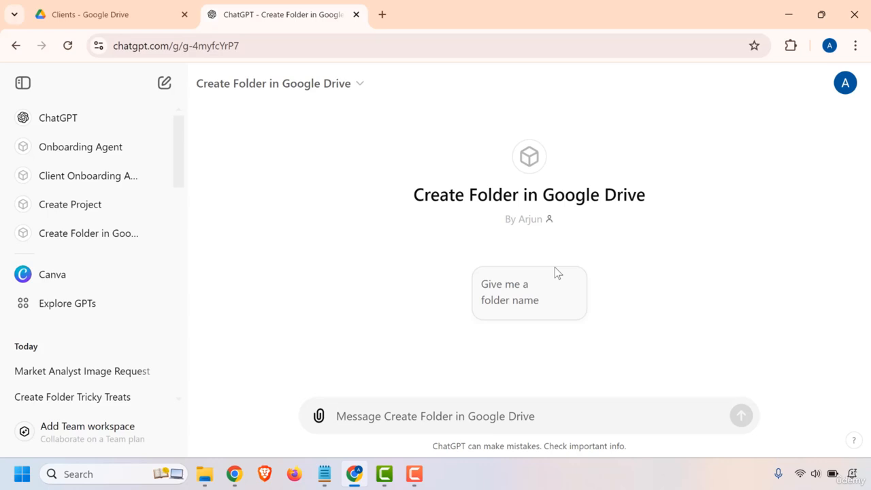
Send the prompt "Create a folder name called Downtown Saddles" and allow the GPT to talk to actions.zapier.com.
type("Create a folder")
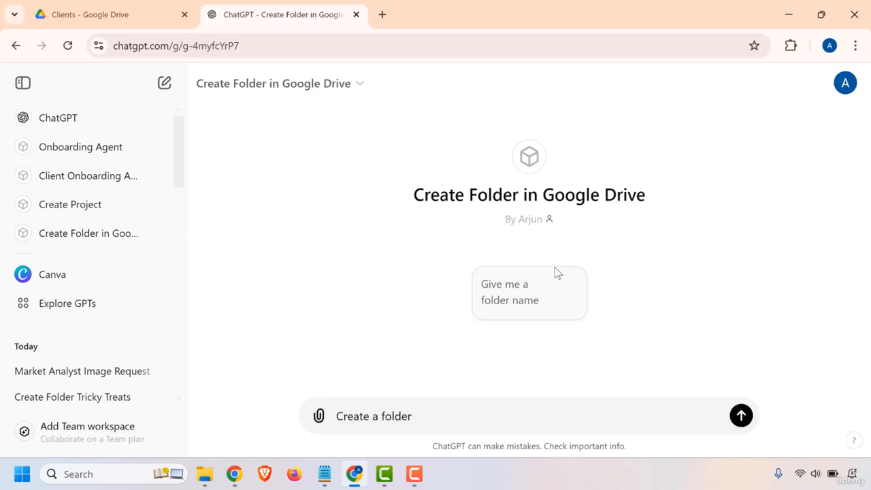
type(" name called Downtown Saddles")
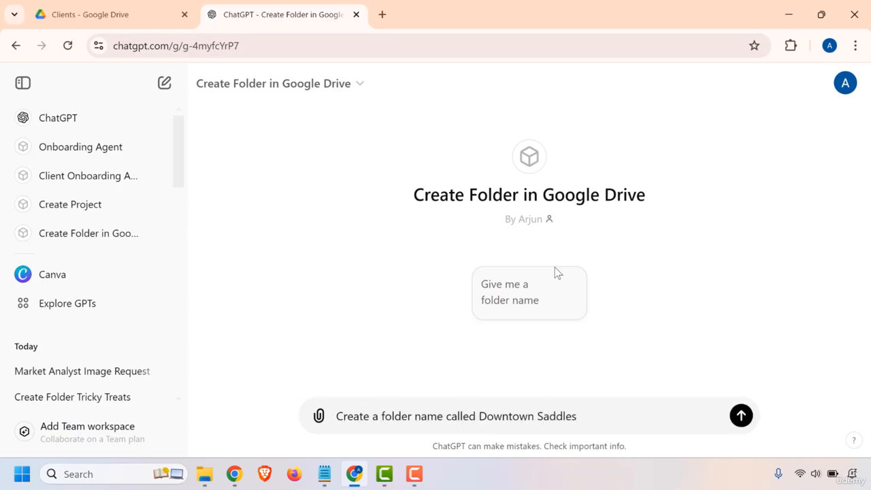
key("Return")
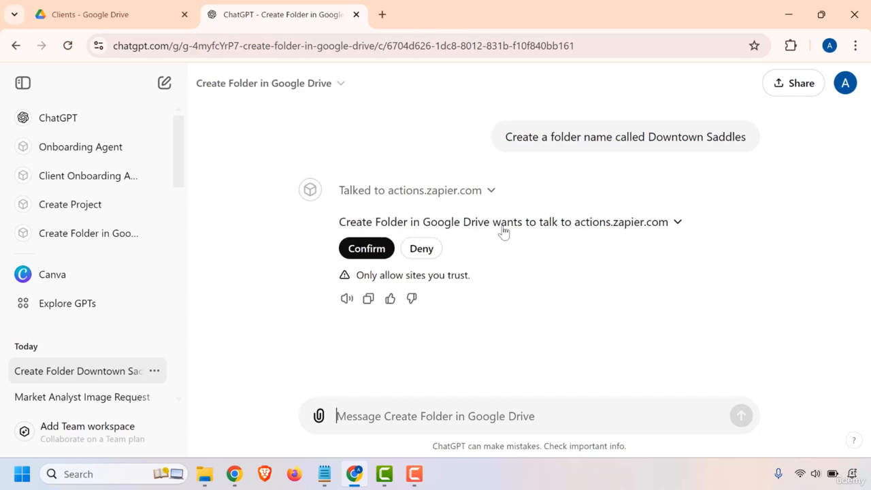
left_click(367, 251)
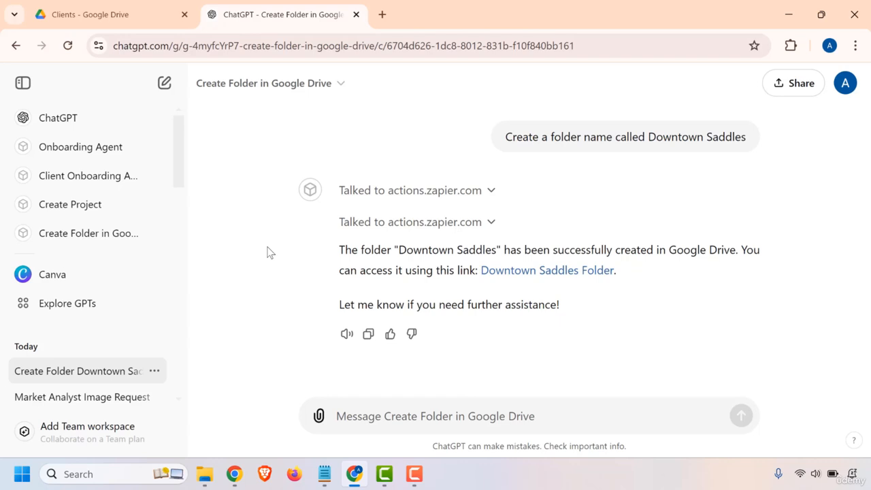
Open the linked Downtown Saddles folder in Google Drive and go up to its parent Clients folder to check it.
left_click(522, 271)
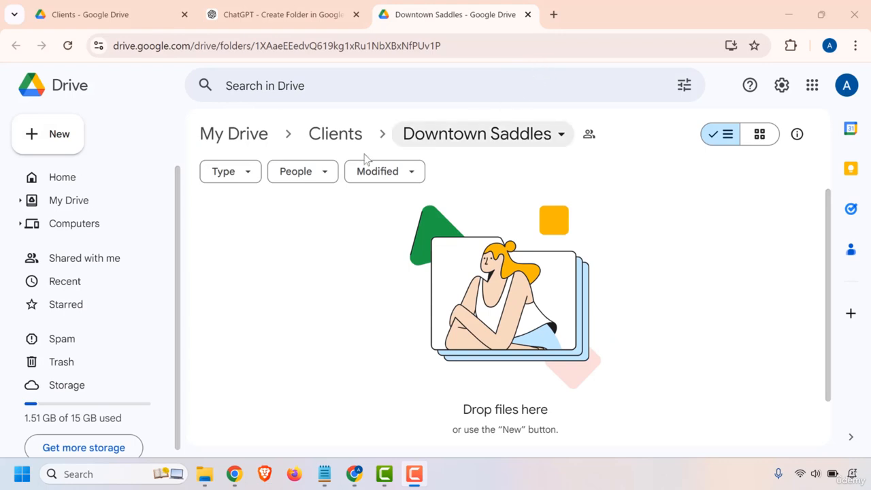
left_click(335, 135)
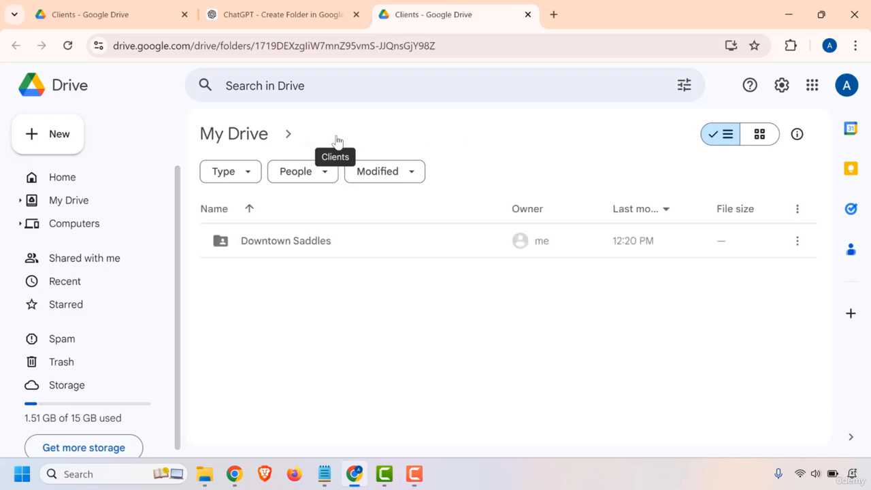